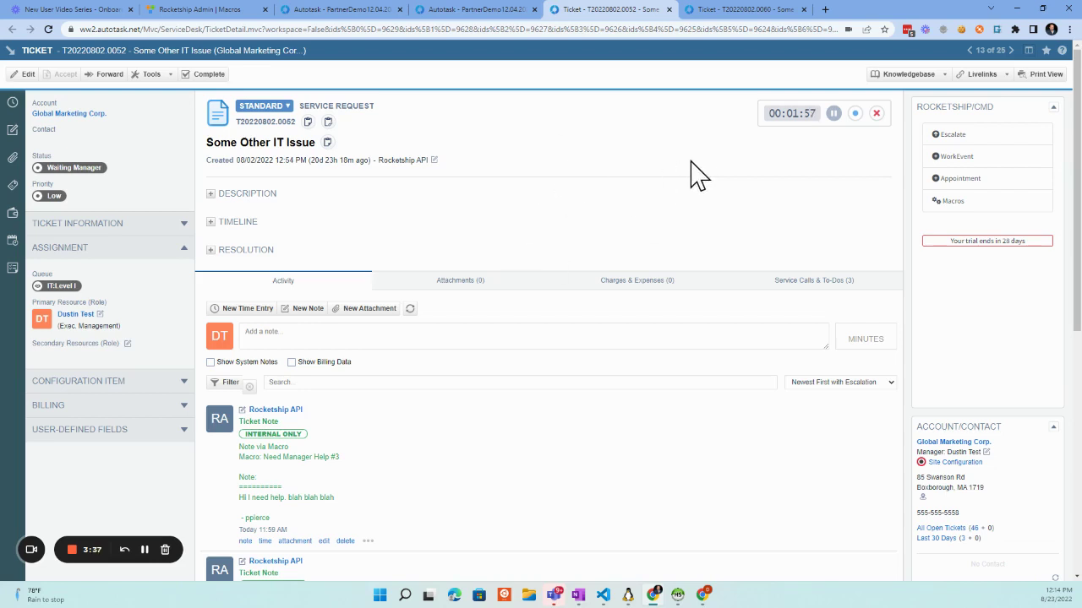
Start a WorkEvent on the Global Marketing Corp. ticket for the listed technician, using the recipe Remote Support - 1.0 hours
click(964, 159)
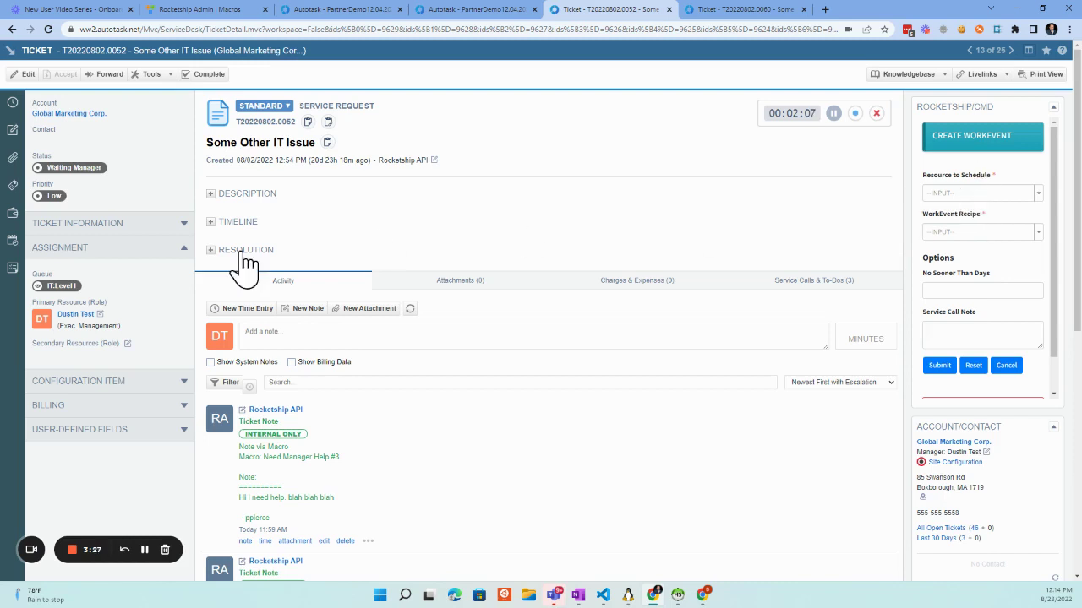
click(984, 193)
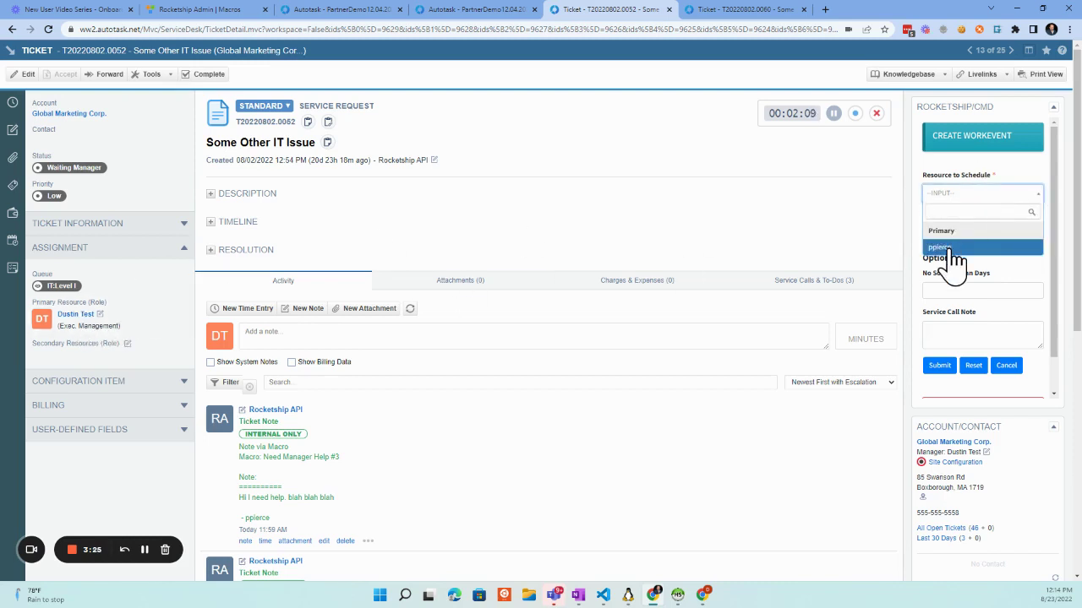
click(948, 245)
click(978, 233)
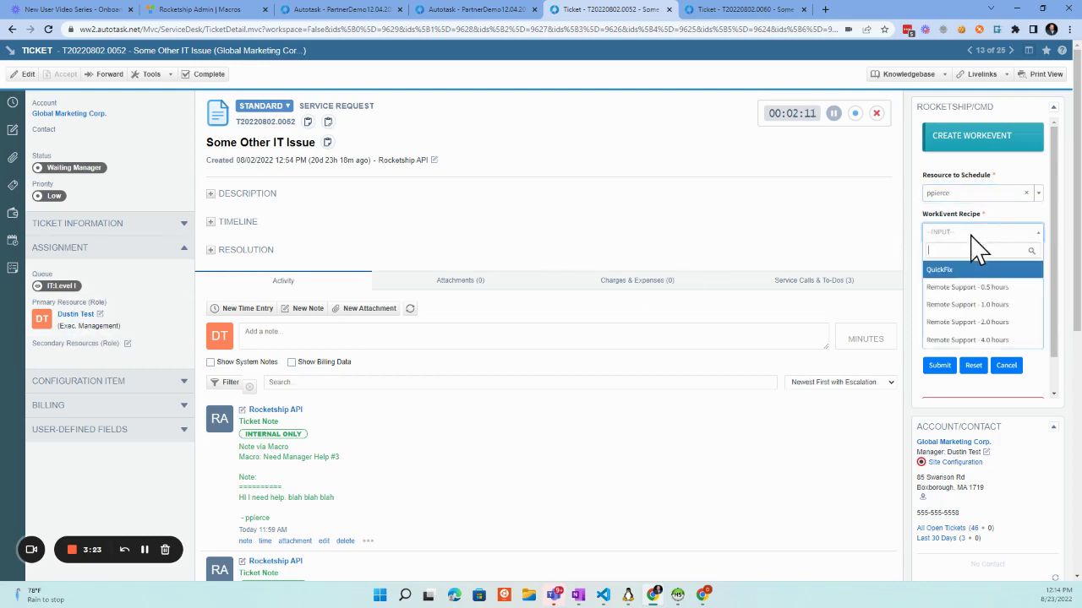
click(980, 305)
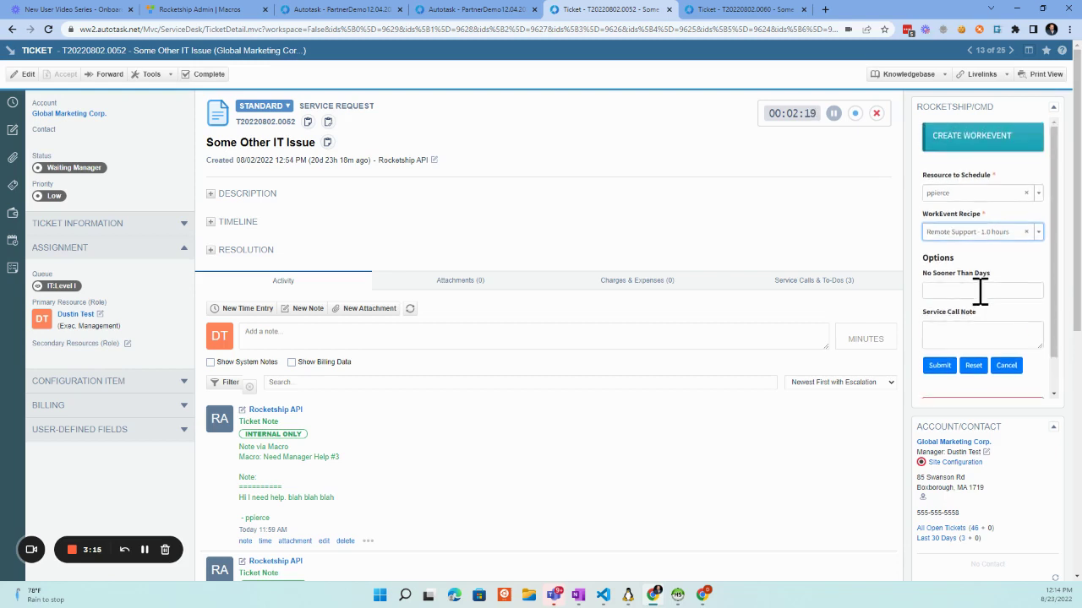
Leave the No Sooner Than Days option empty, add the service call note "hi!" and submit the WorkEvent
click(979, 292)
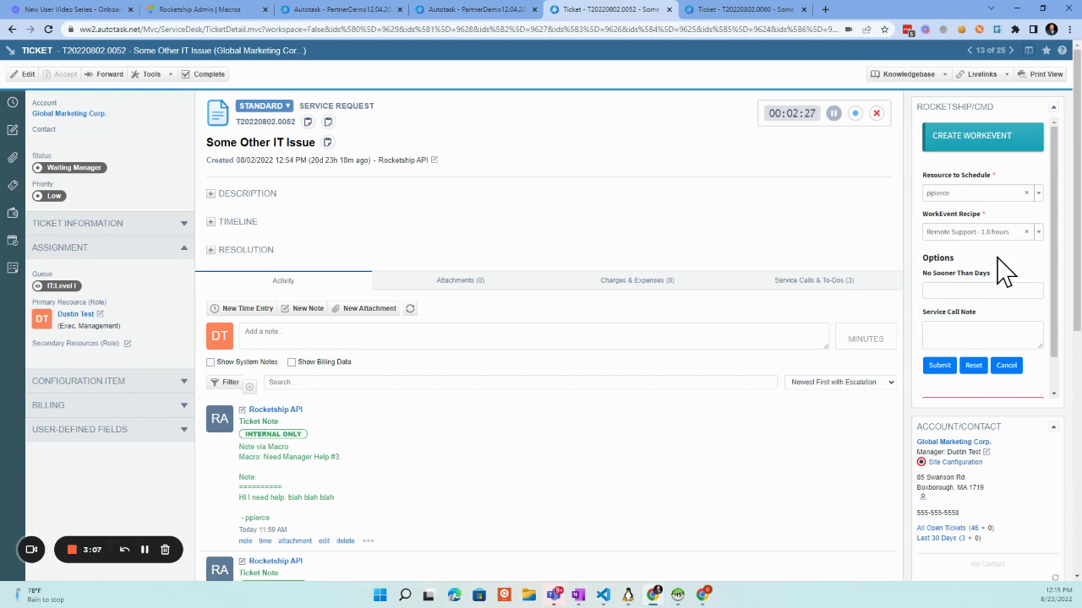
click(952, 291)
text(2)
key(BackSpace)
click(970, 329)
click(940, 365)
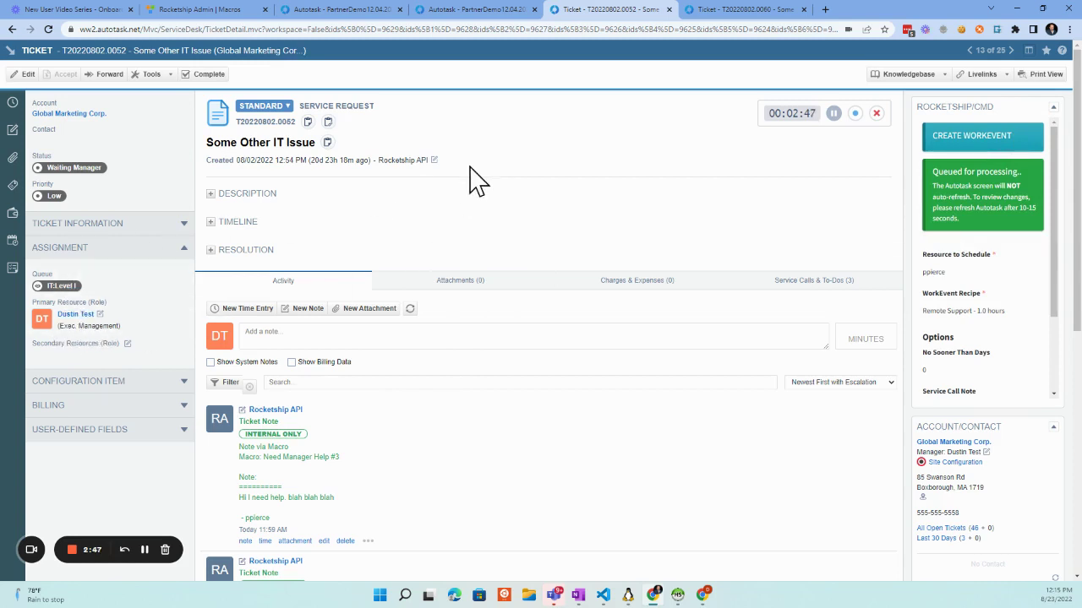
Check the details of the pending 1-hour Global Marketing Corp. WorkEvent on the Rocketship WorkBoard and accept it
click(343, 12)
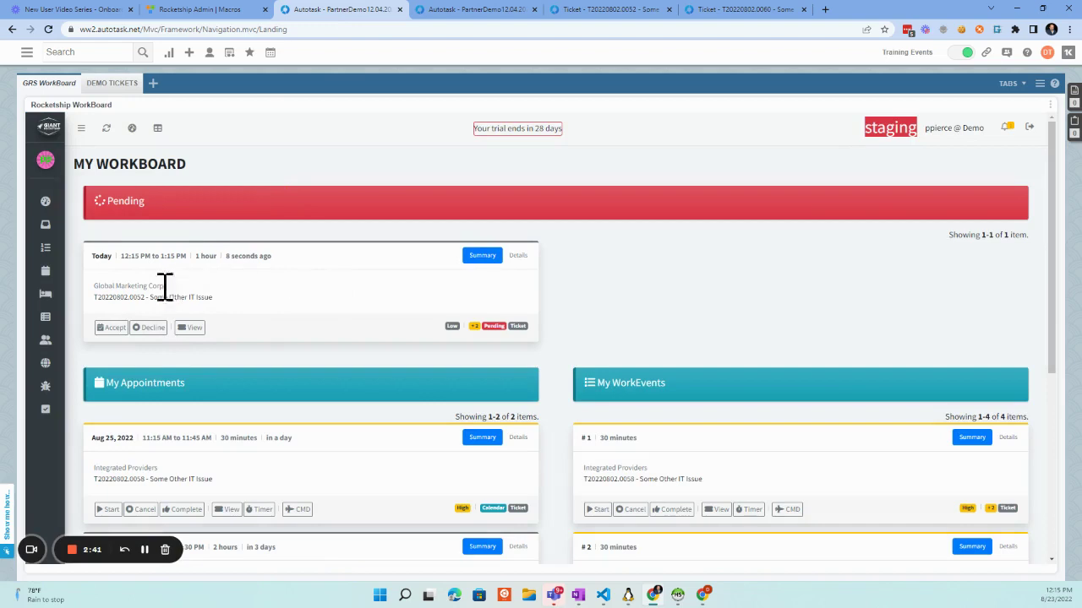
click(517, 256)
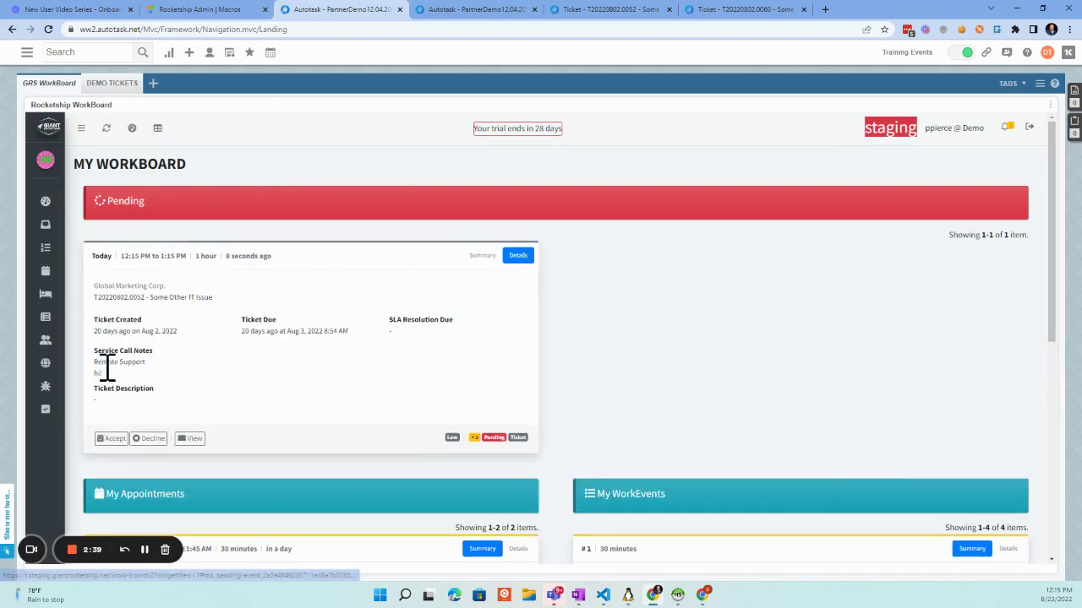
click(480, 256)
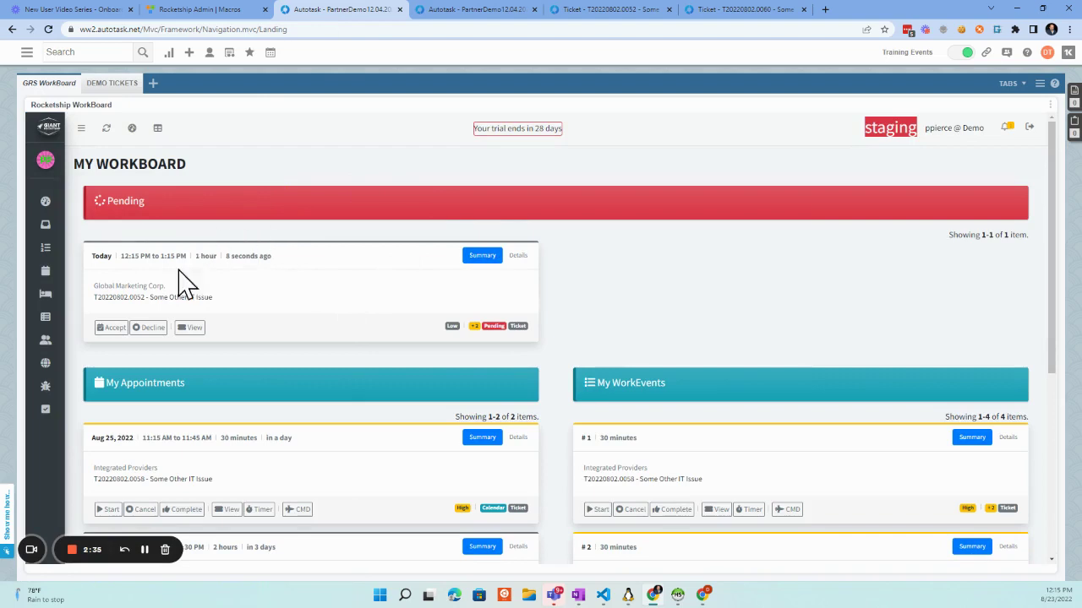
click(110, 327)
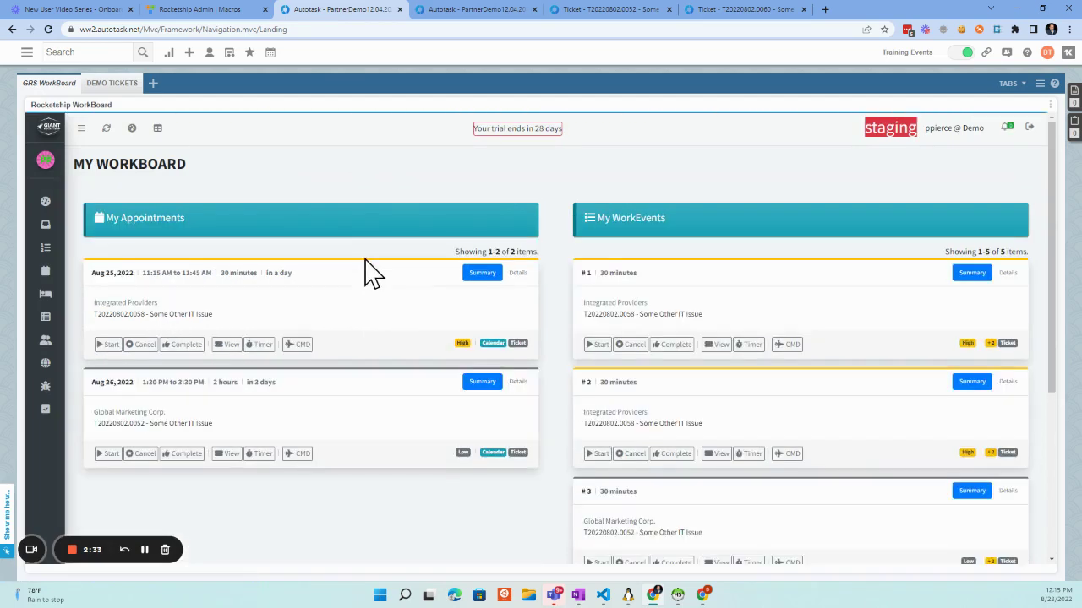
scroll(365, 273, down, 3)
scroll(729, 237, up, 3)
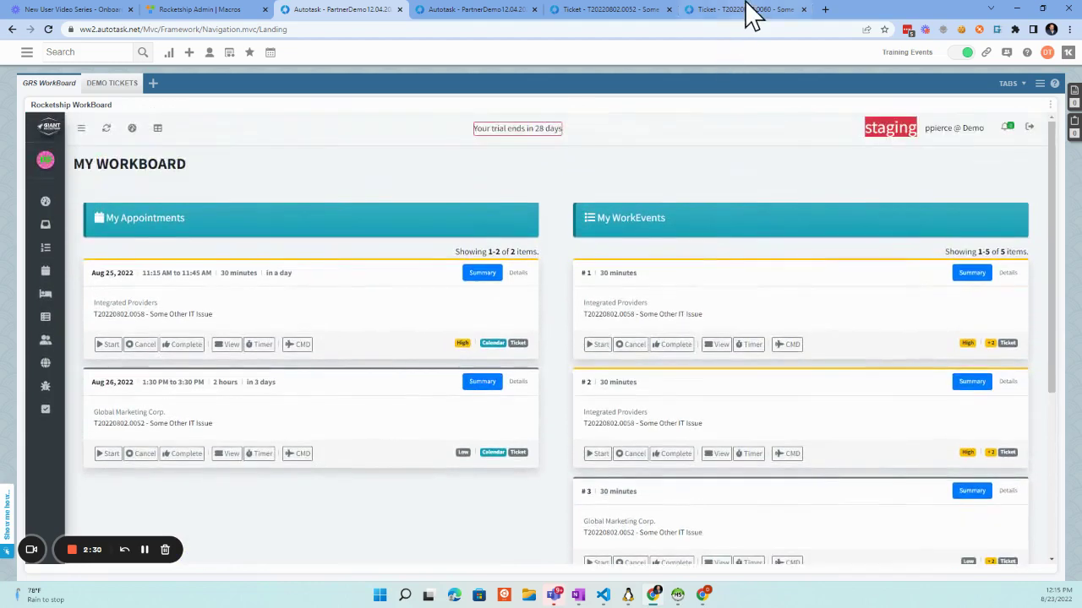
Submit a WorkEvent on the Midco Annuities ticket for the listed technician, using the recipe Remote Support - 0.5 hours
click(752, 14)
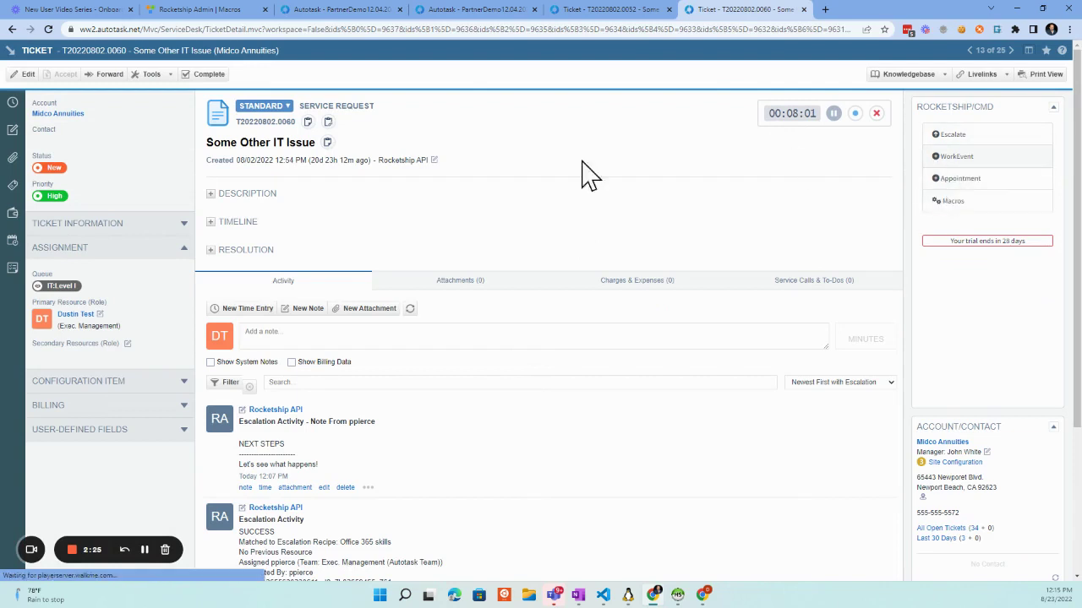
click(988, 157)
click(955, 194)
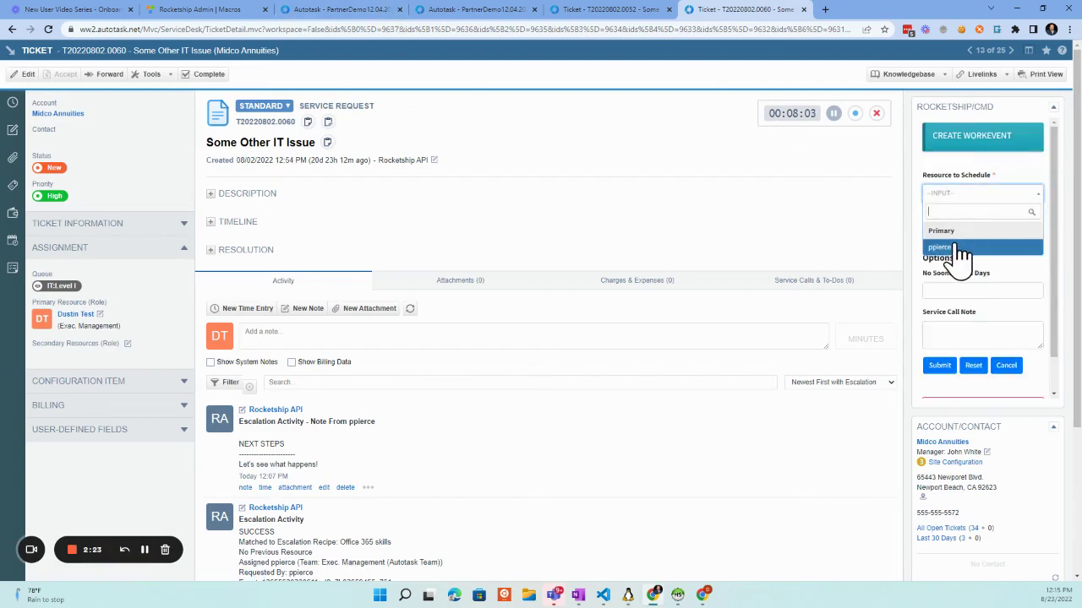
click(947, 247)
click(969, 233)
click(963, 288)
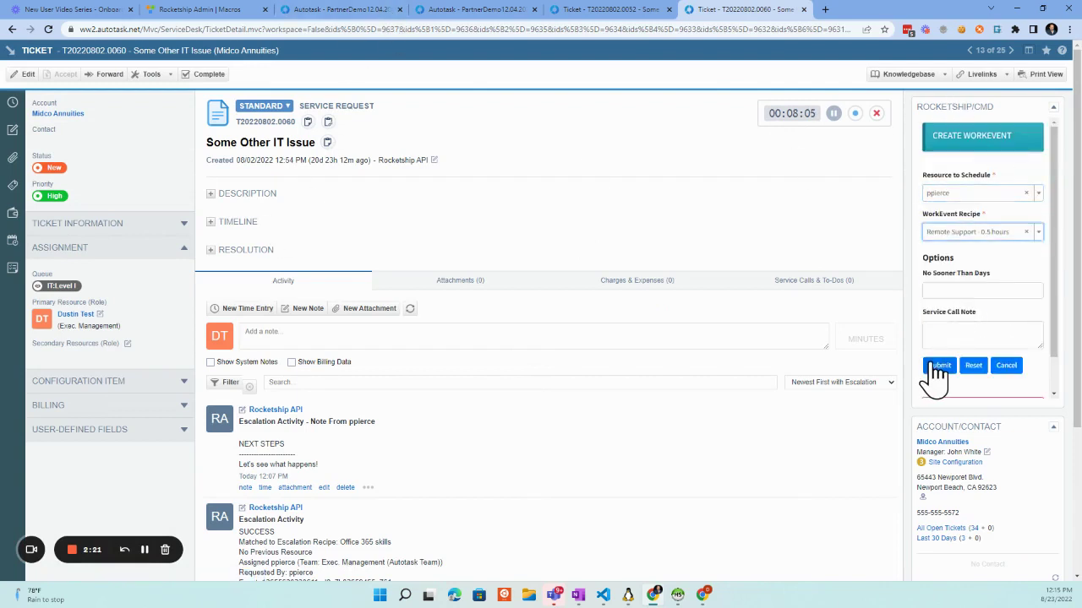
click(933, 366)
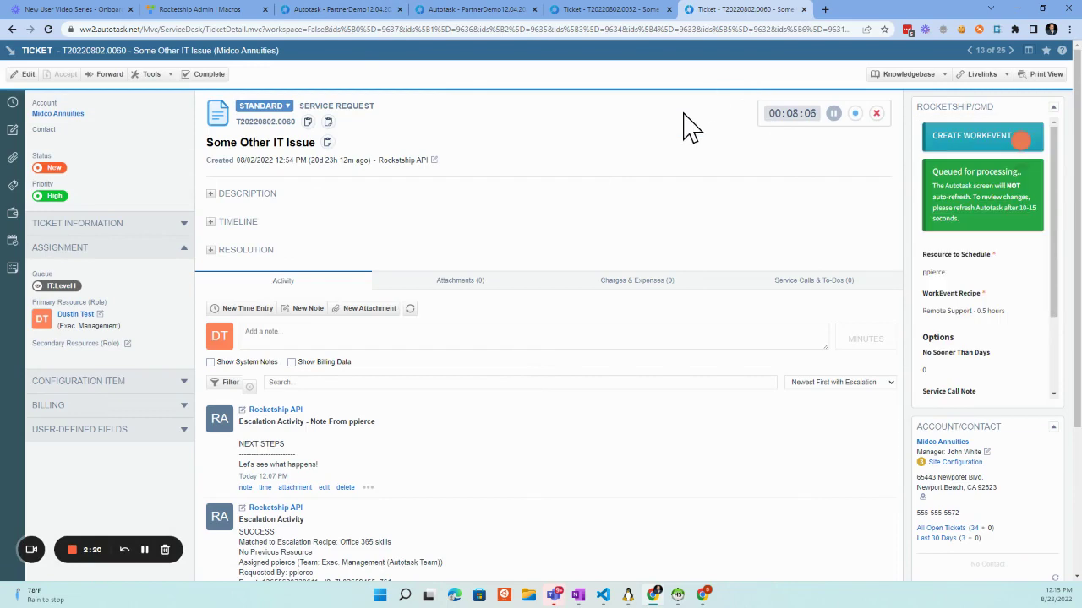
Refresh the Rocketship WorkBoard and accept the pending 30-minute WorkEvent for Midco Annuities
click(237, 10)
click(355, 10)
click(106, 129)
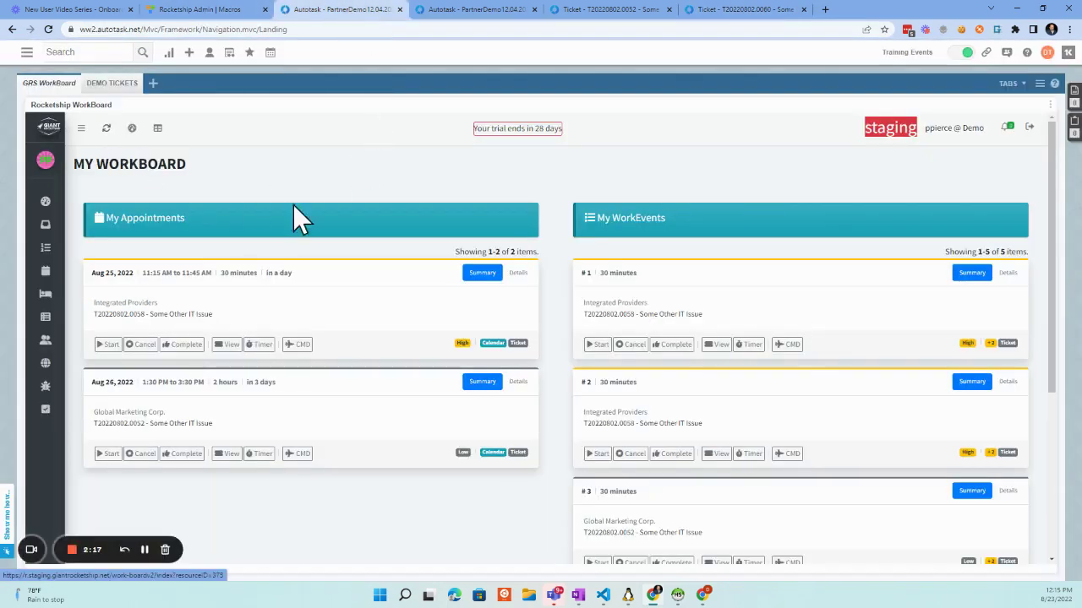
click(108, 132)
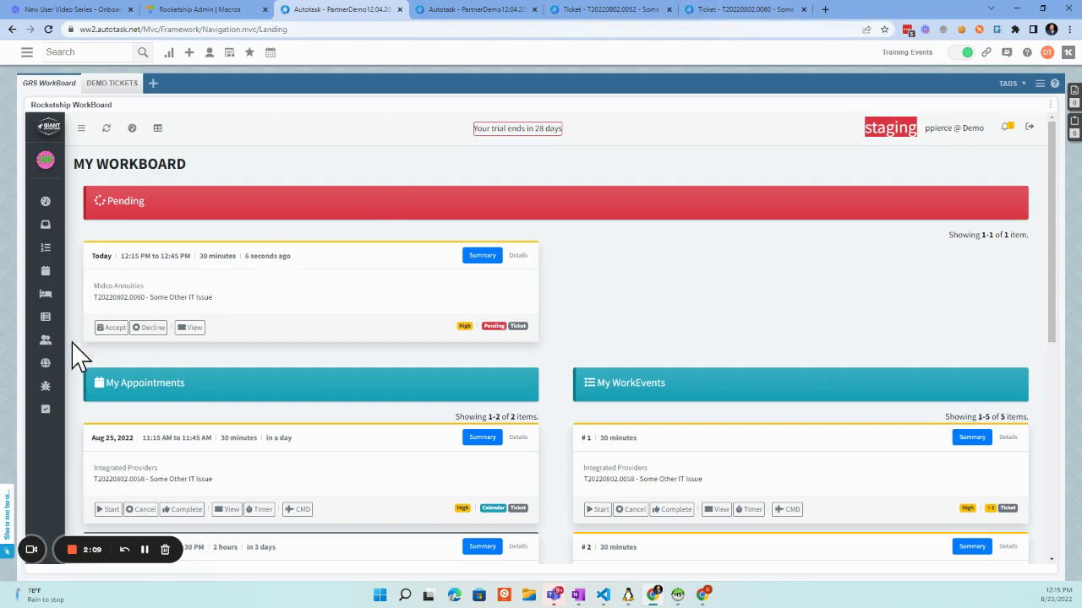
click(119, 328)
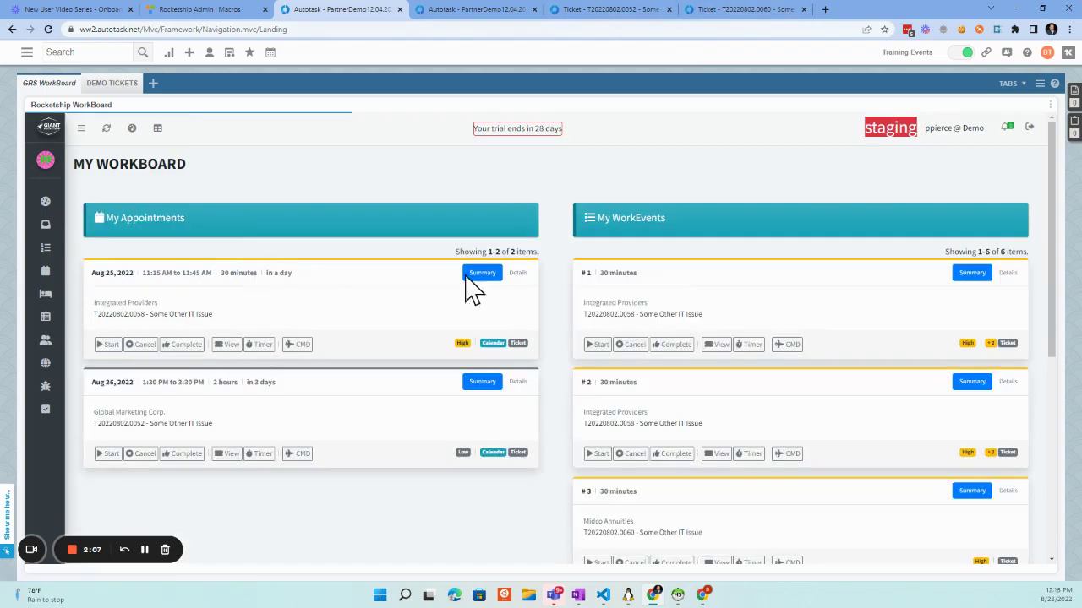
Compare the details of the two 1-hour Global Marketing Corp. entries, #5 and #6, under My WorkEvents
scroll(676, 294, down, 1)
scroll(888, 295, down, 1)
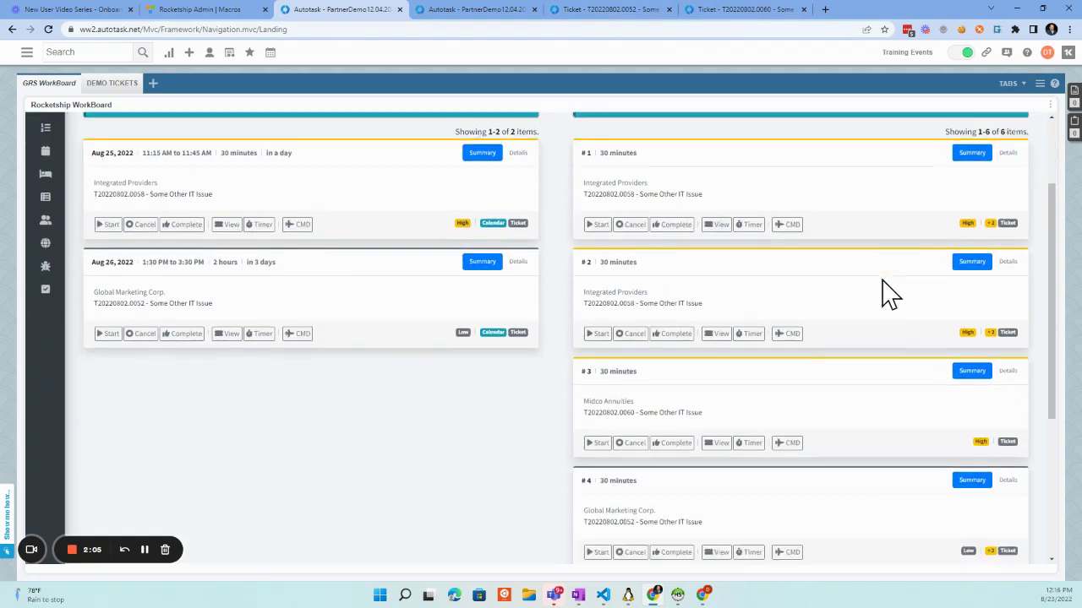
scroll(888, 295, down, 2)
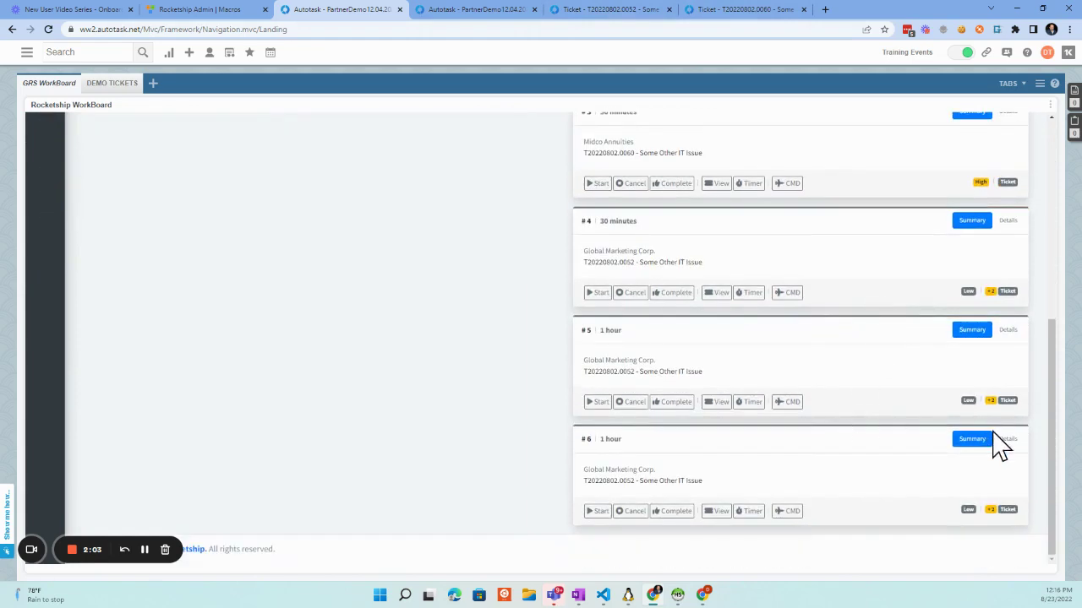
click(1008, 440)
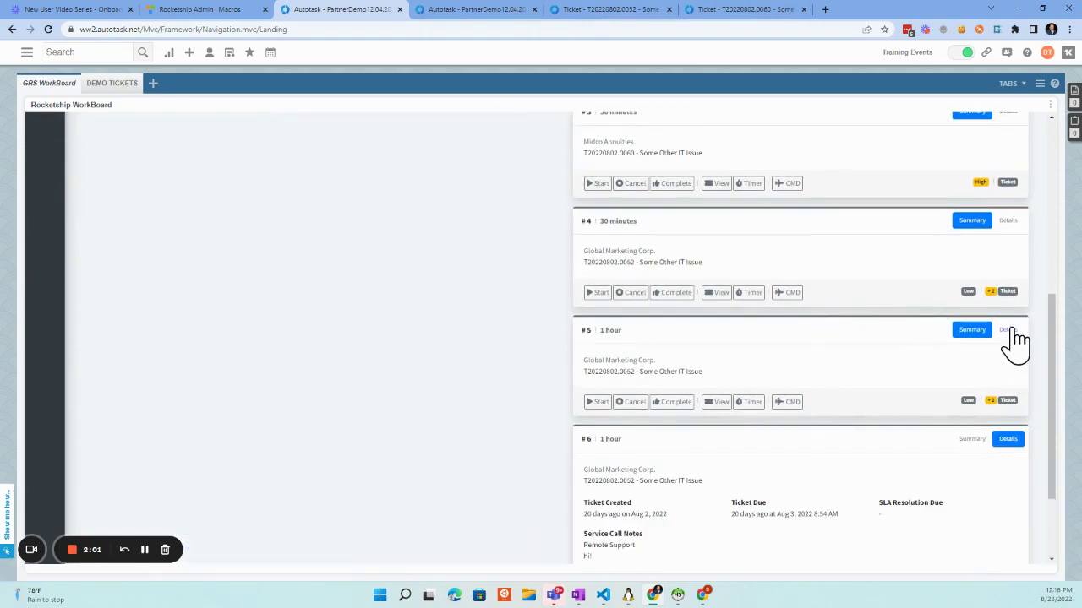
click(1009, 330)
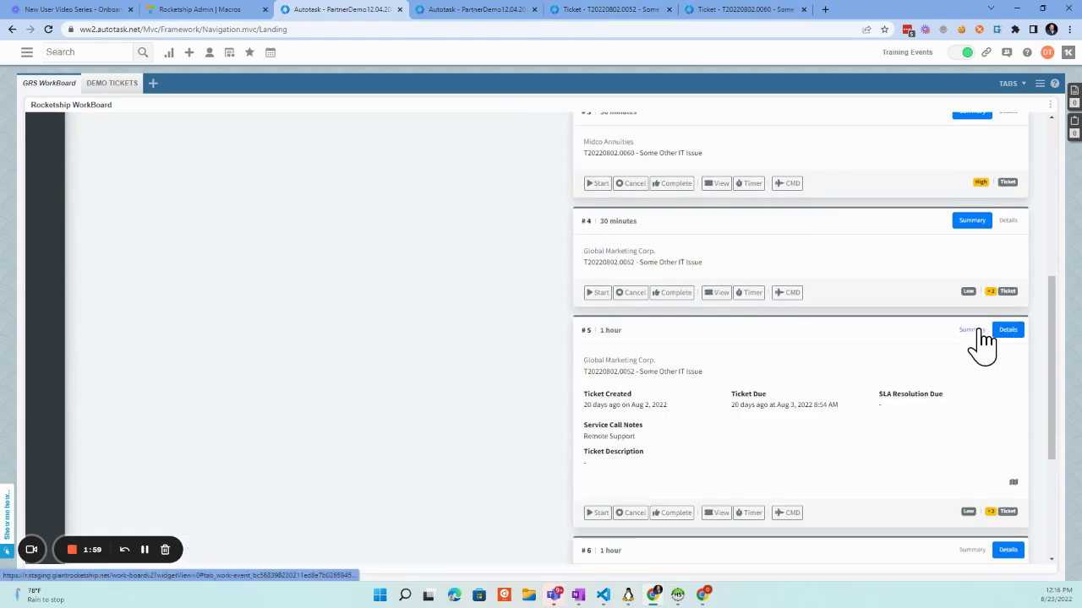
click(973, 331)
click(1008, 330)
click(980, 330)
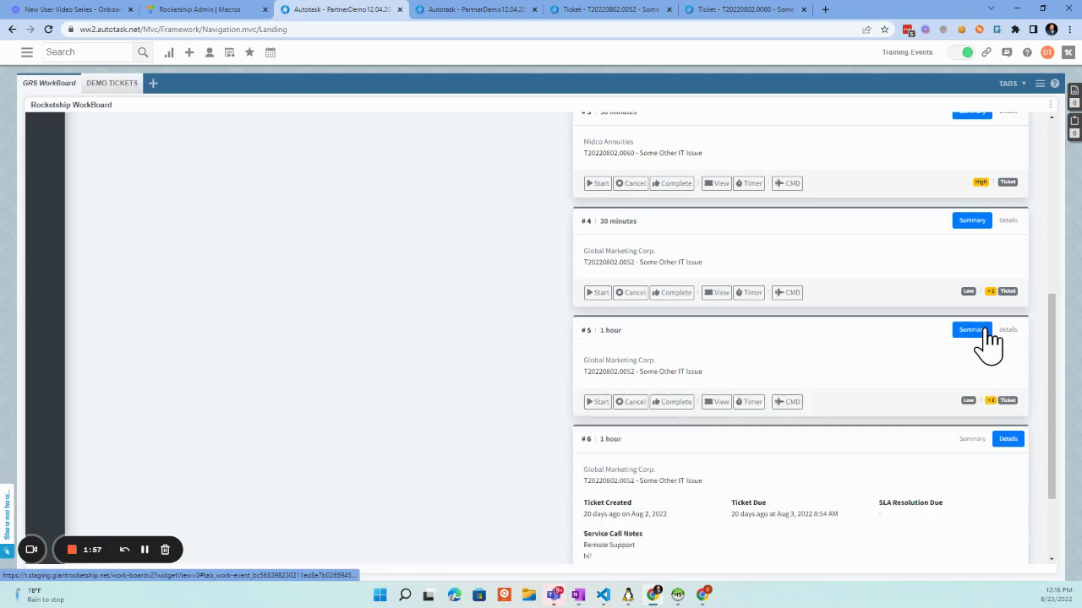
Examine the order and priority labels of all entries under My WorkEvents, including the service call notes of #6
scroll(592, 448, down, 2)
scroll(710, 414, up, 8)
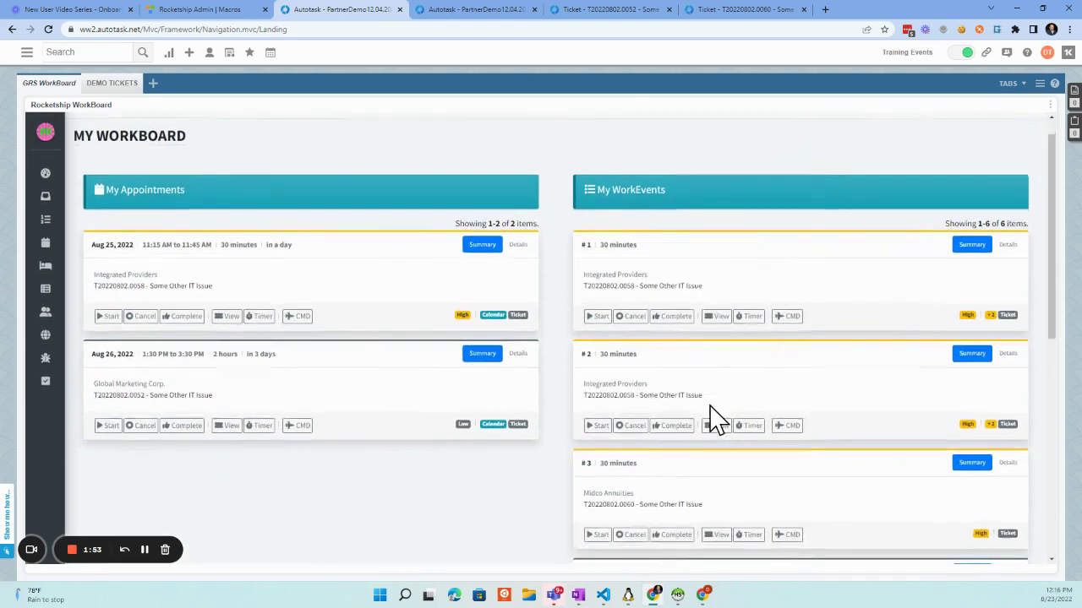
scroll(714, 418, down, 10)
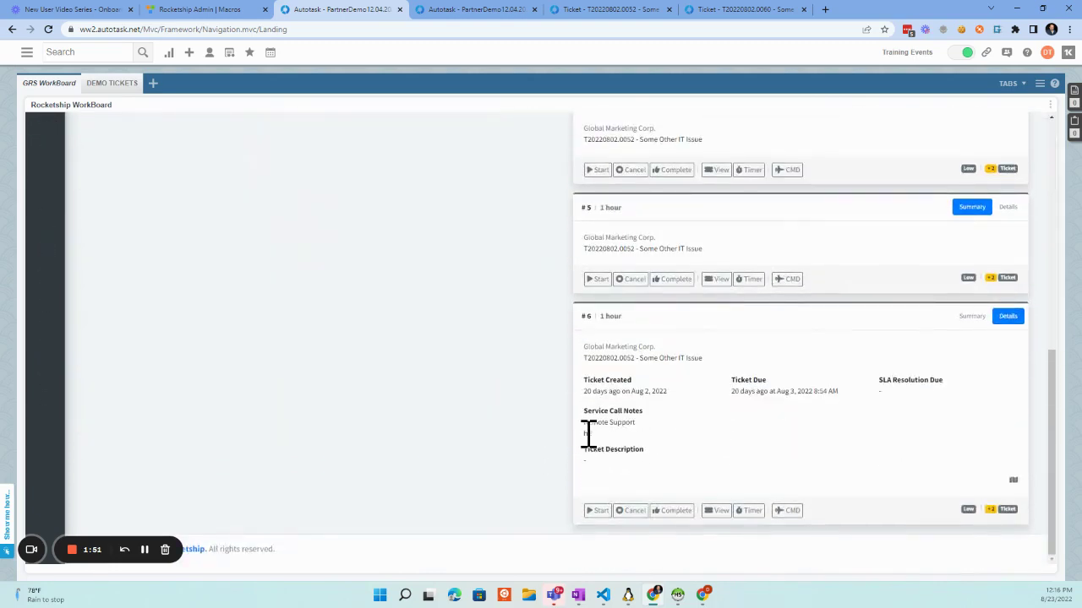
scroll(726, 418, up, 1)
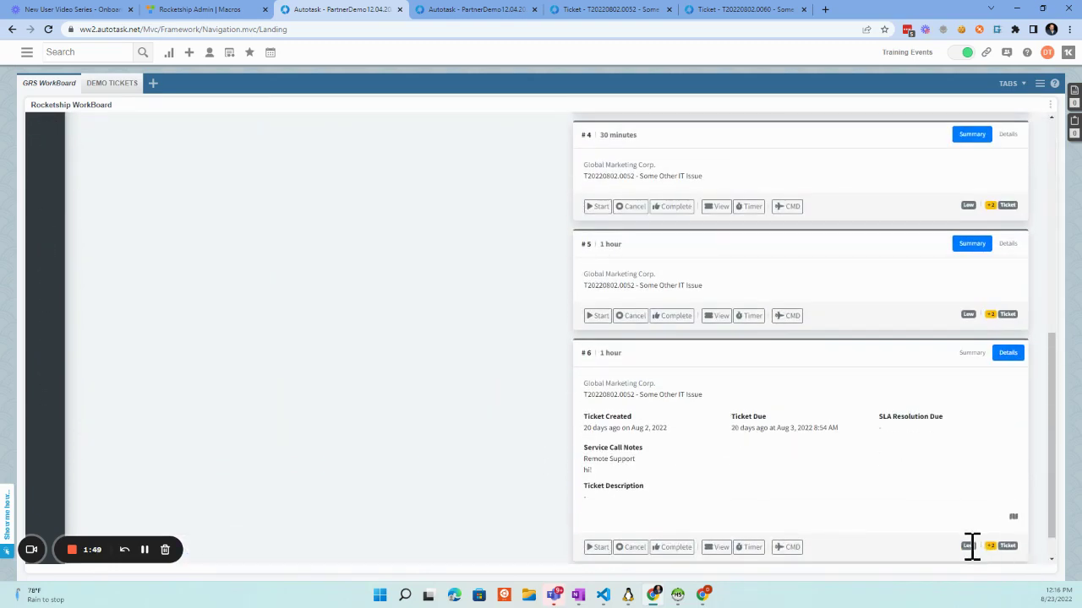
scroll(942, 423, up, 10)
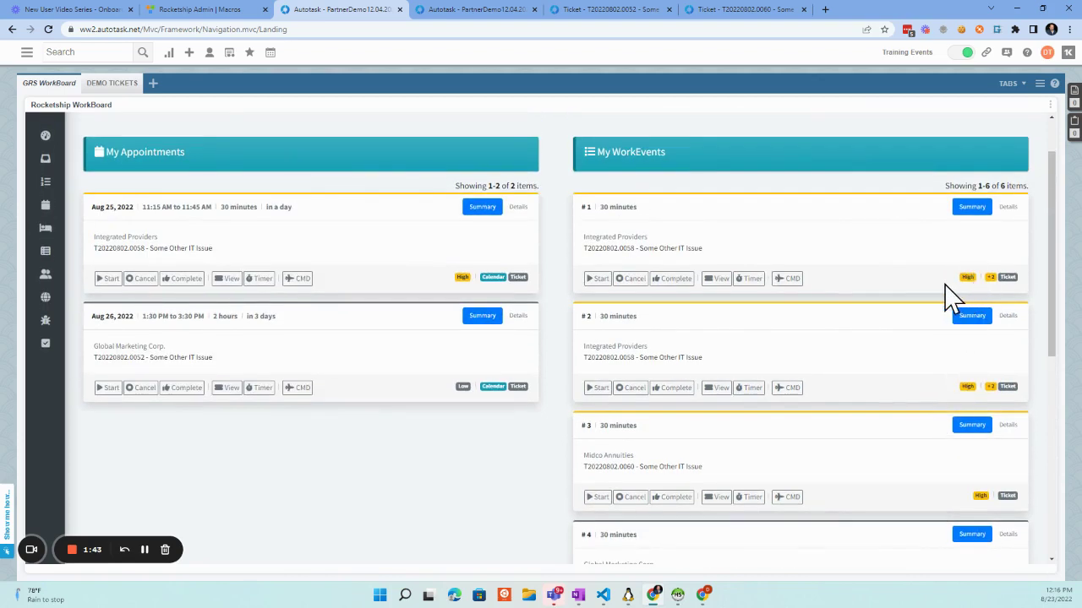
scroll(944, 297, down, 1)
scroll(913, 270, up, 3)
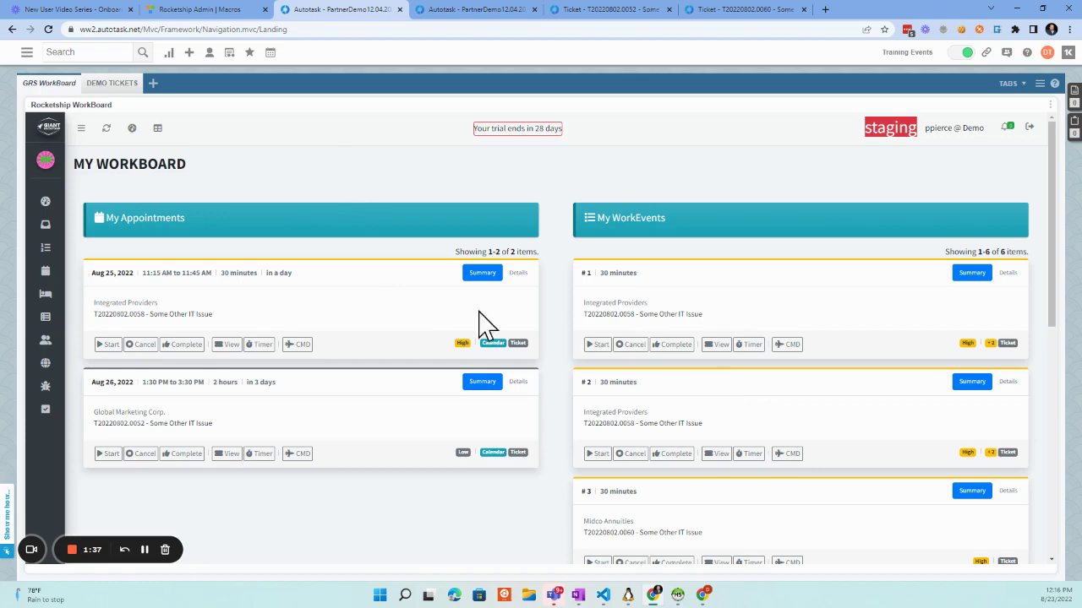
Switch to Rocketship Admin and open the WorkEvents recipes in the Scheduling module
click(209, 12)
mouse_move(38, 213)
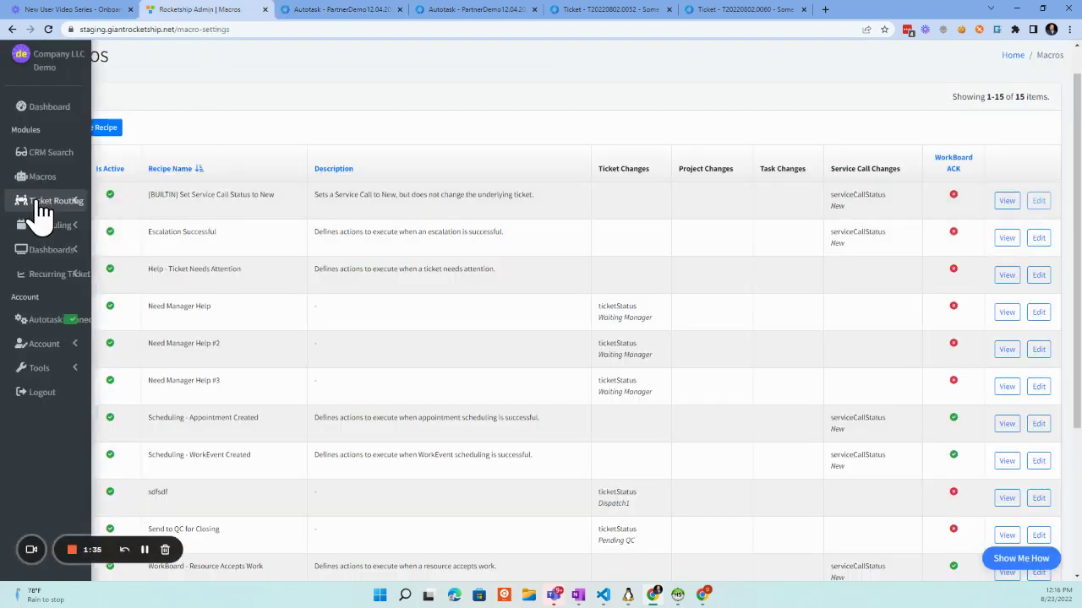
click(59, 237)
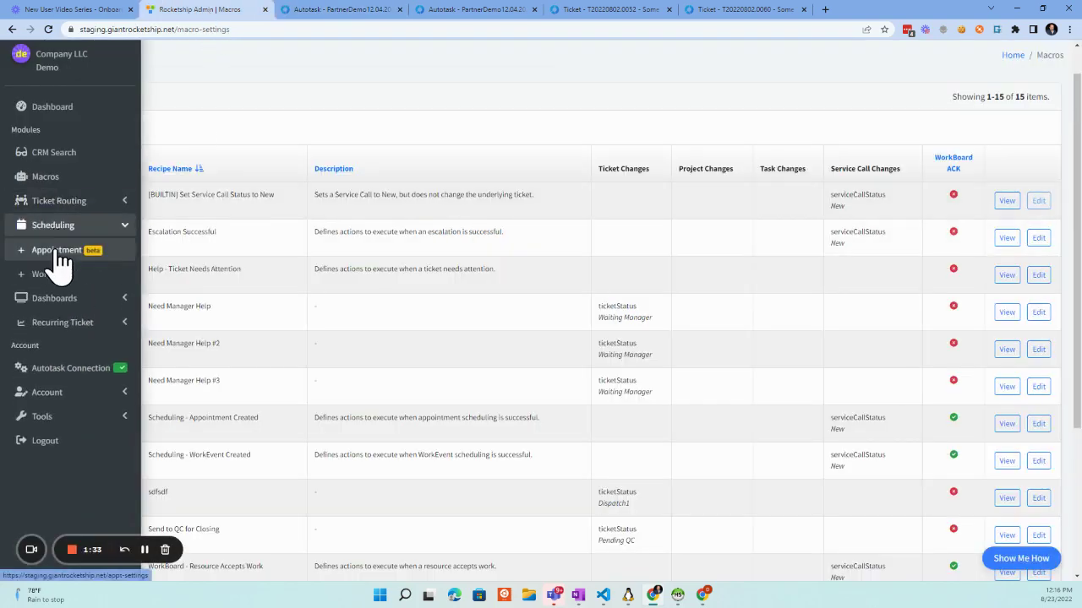
click(52, 249)
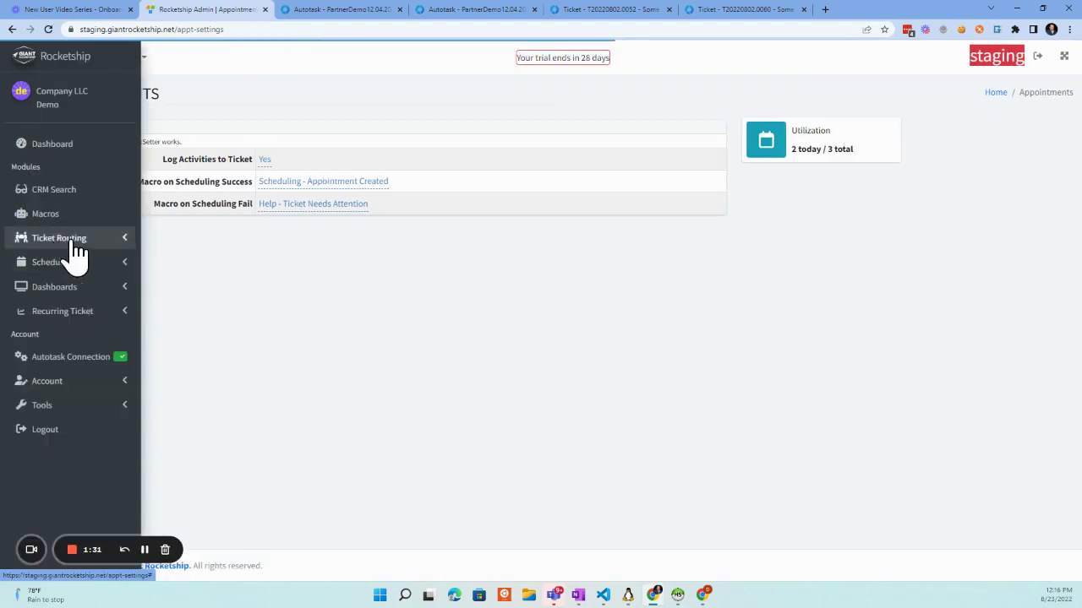
click(63, 262)
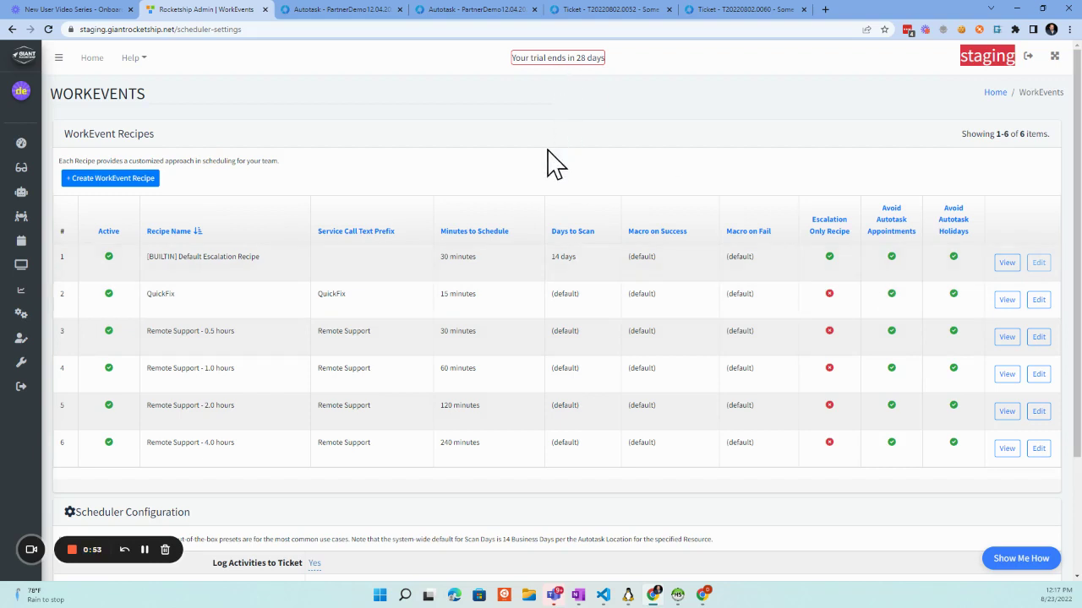
Start a new WorkEvent recipe named "Mega 8 hour block" and review its Minutes to Schedule field and optional parameters
click(108, 179)
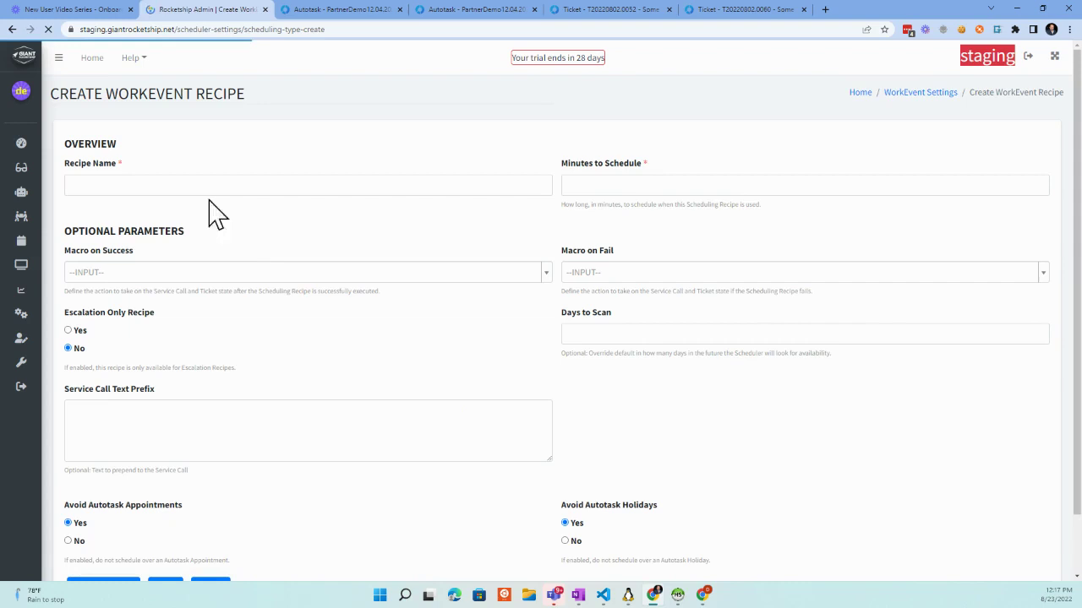
click(191, 182)
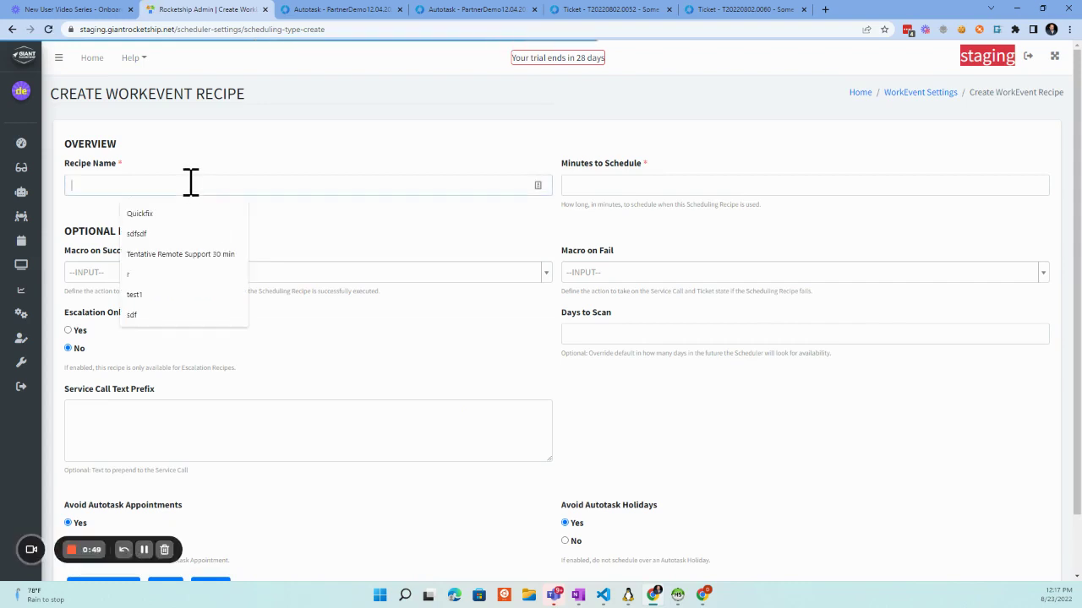
text(Meg)
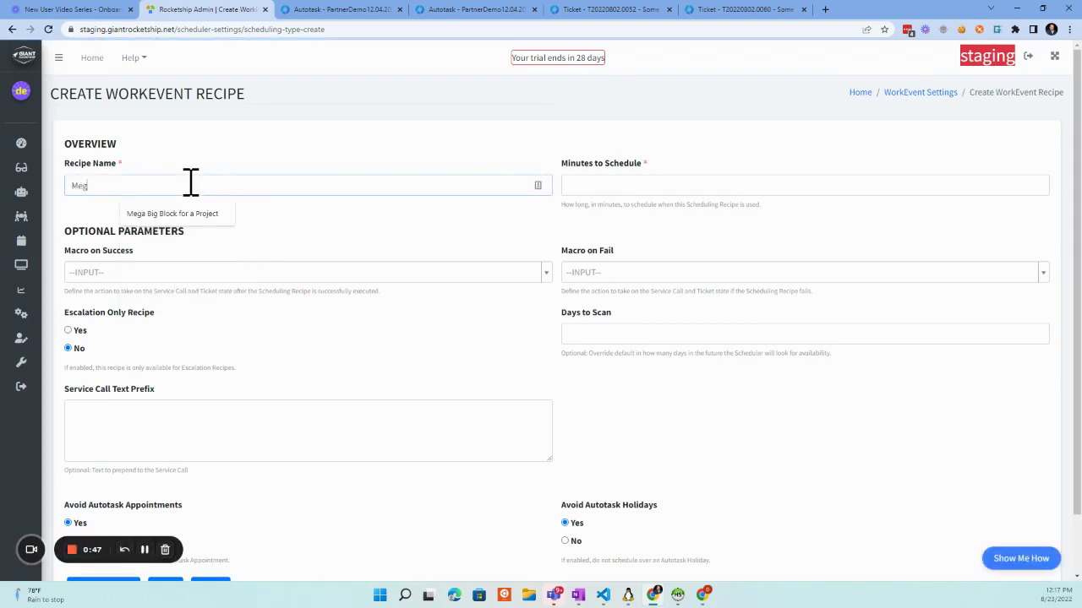
text(a 8 hour block)
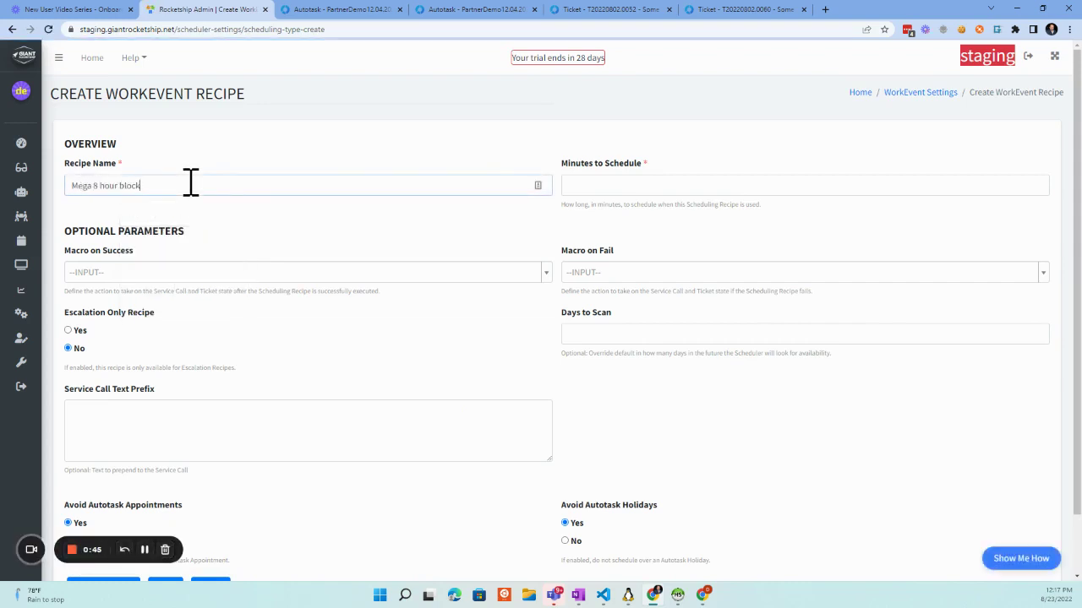
click(638, 186)
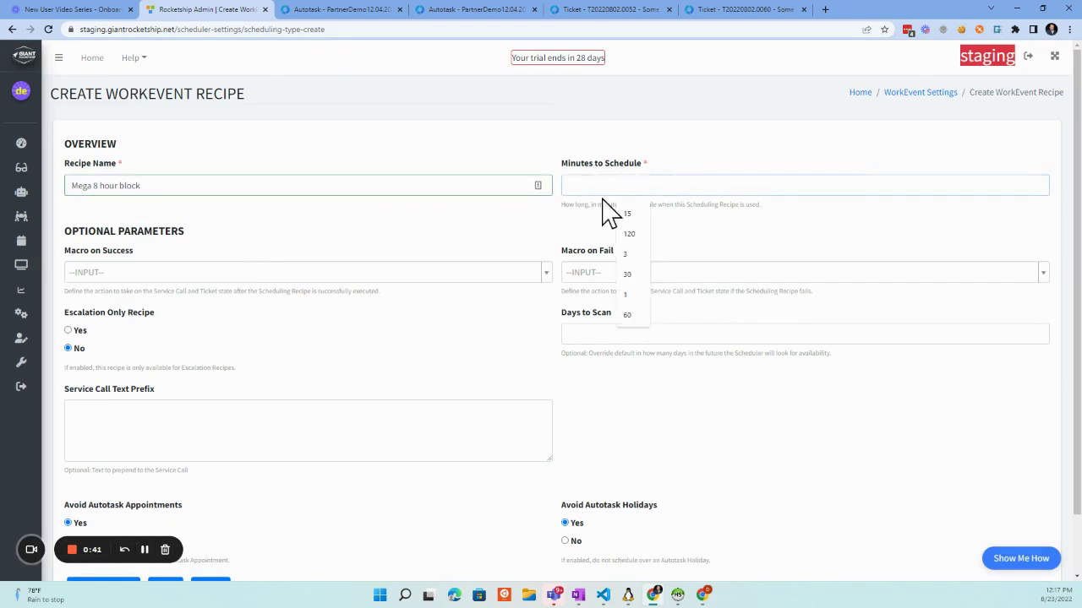
click(642, 163)
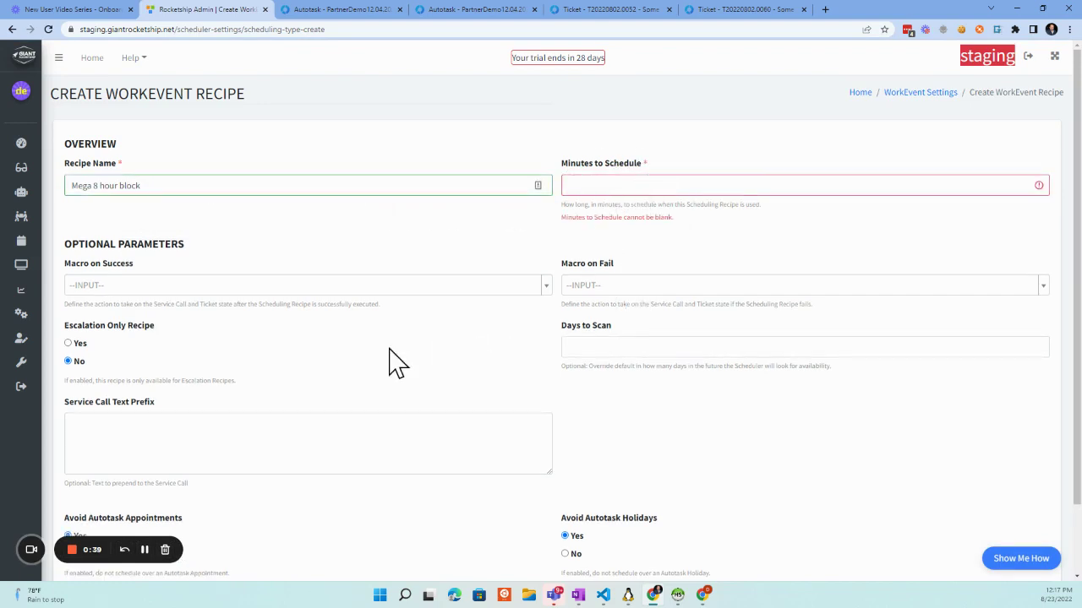
scroll(392, 362, down, 2)
click(169, 211)
click(305, 169)
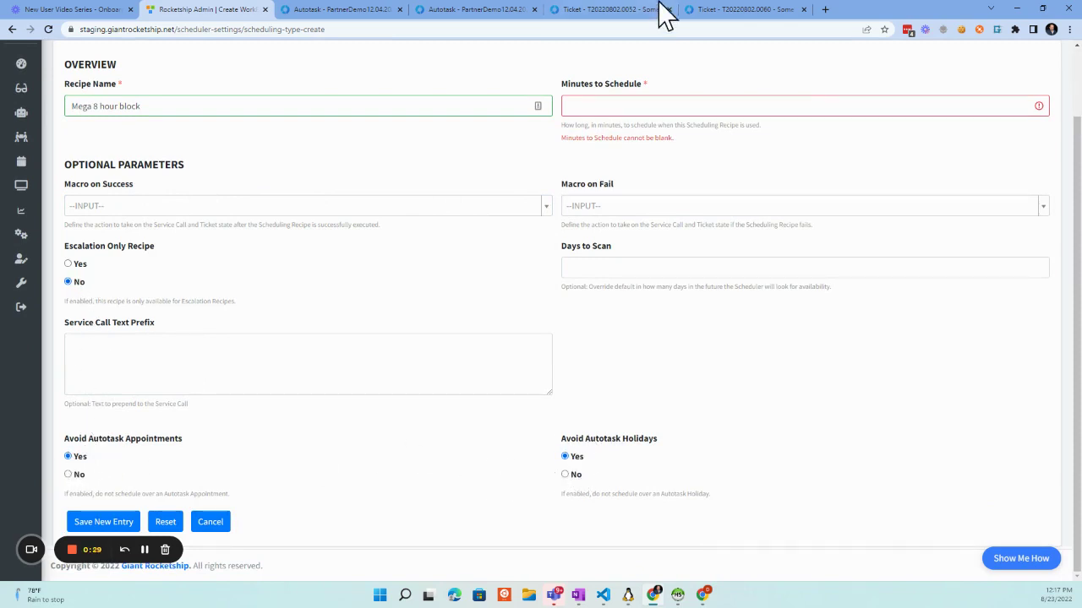
Switch to Autotask ticket T20220802.0060 and show the available recipes for creating a WorkEvent on it
click(725, 24)
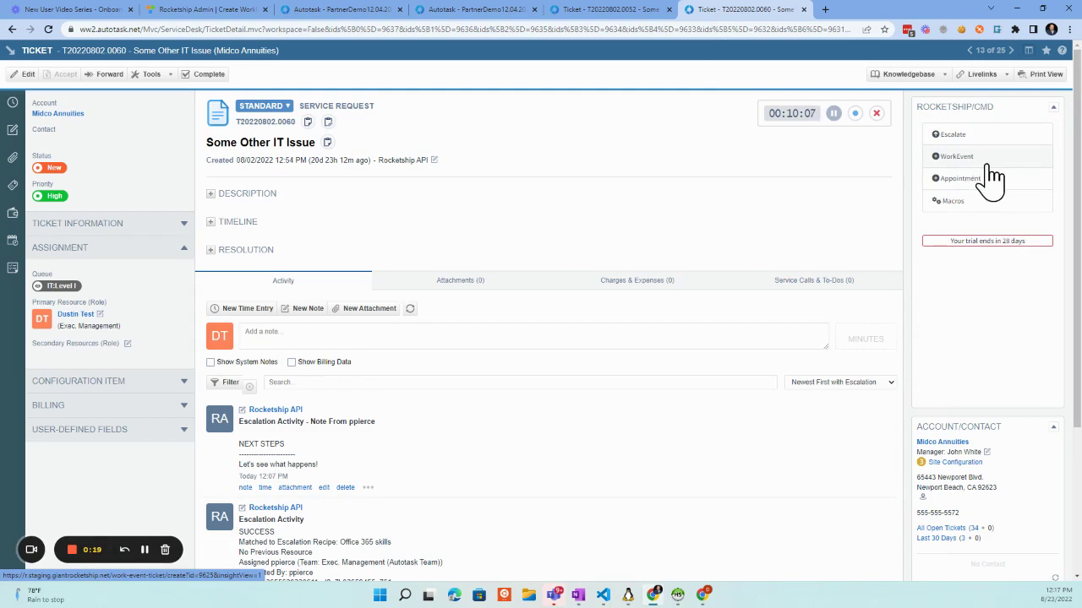
click(987, 163)
click(967, 233)
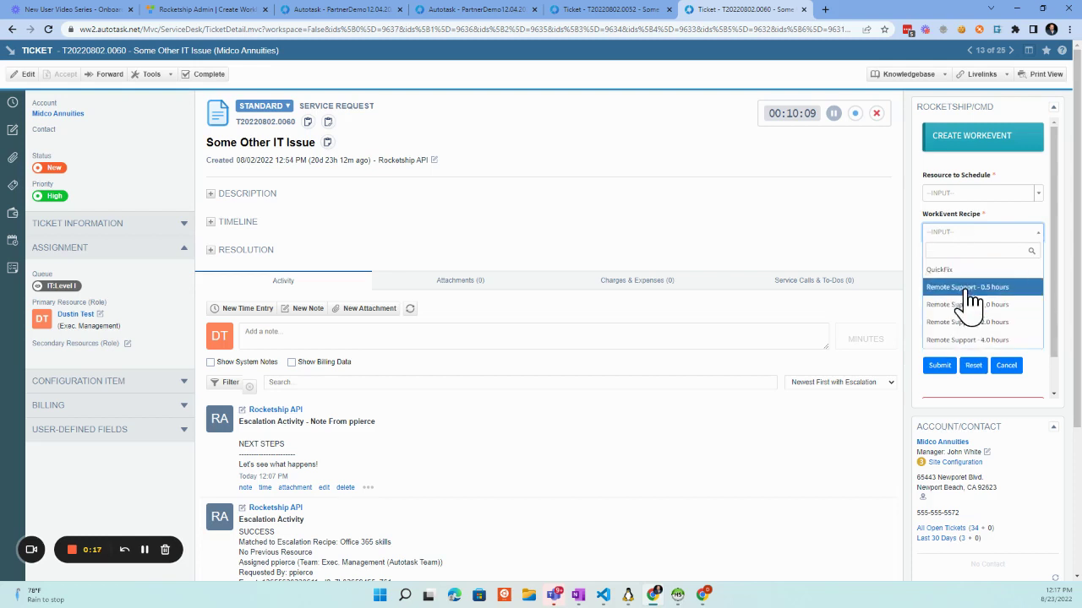